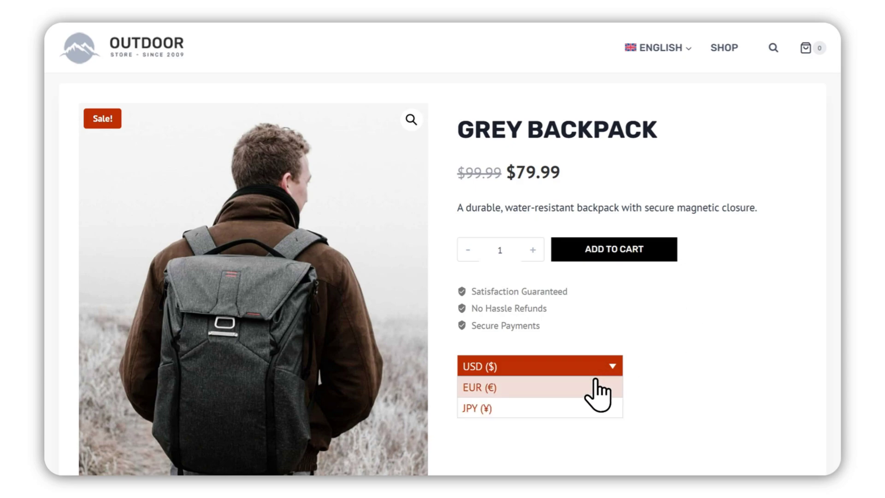
- Show the Grey Backpack prices in JPY (¥) and switch the storefront language to 日本語
click(599, 409)
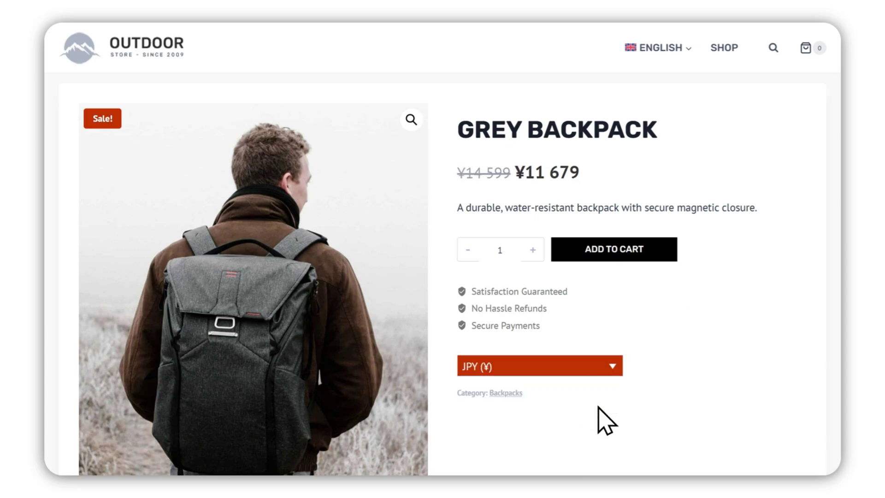
mouse_move(668, 70)
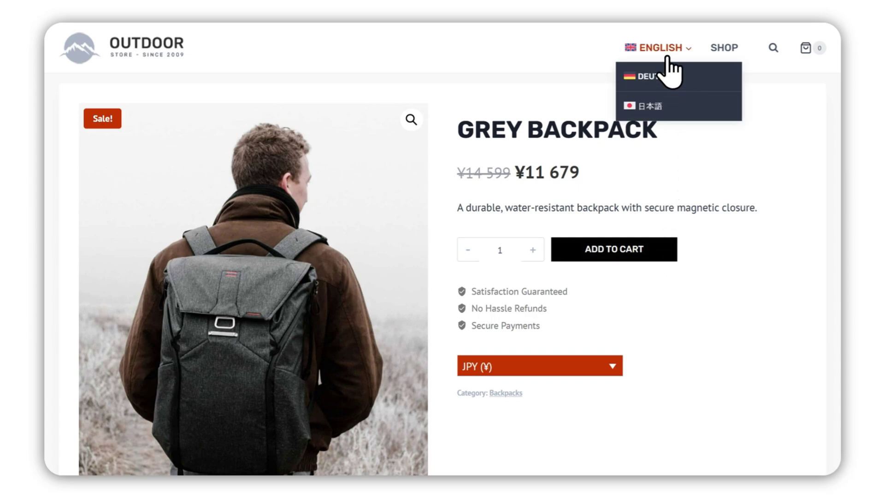
click(669, 107)
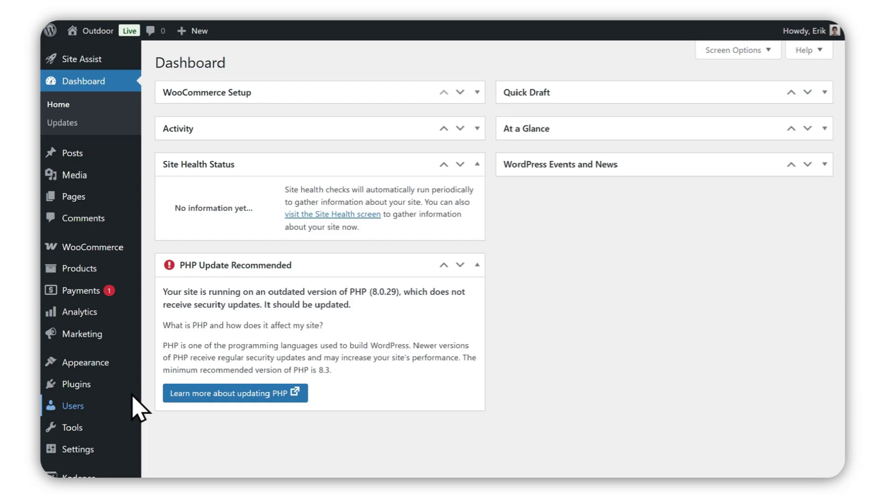
- Find 'WPML Multilingual and Multicurrency' under Add Plugin, then install and activate it
mouse_move(84, 388)
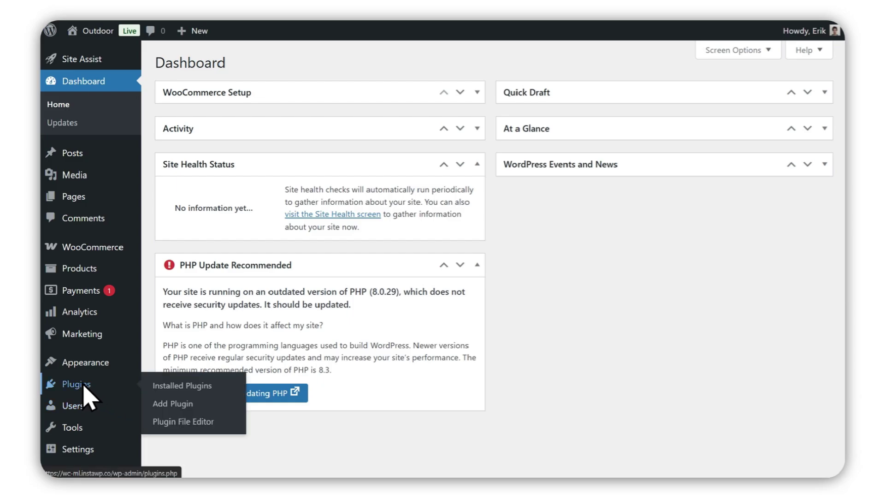
click(163, 404)
click(595, 103)
text(WPML Multilingual and Multicurrency)
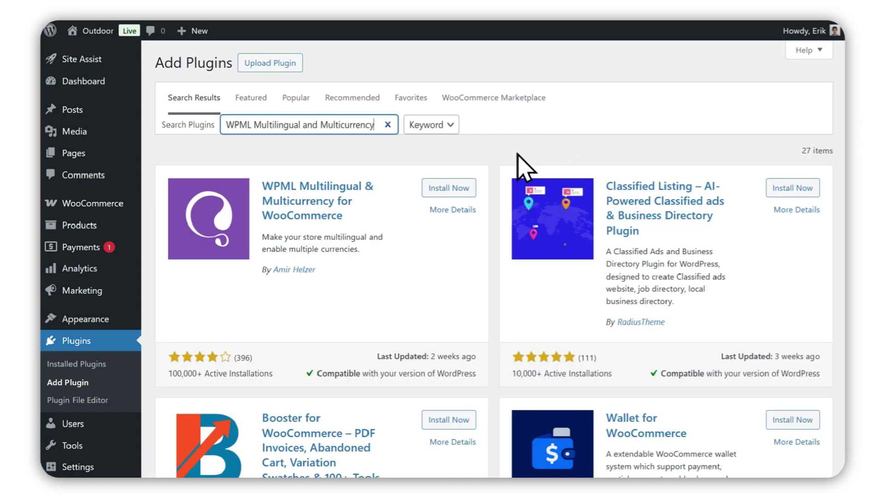
click(453, 187)
click(454, 187)
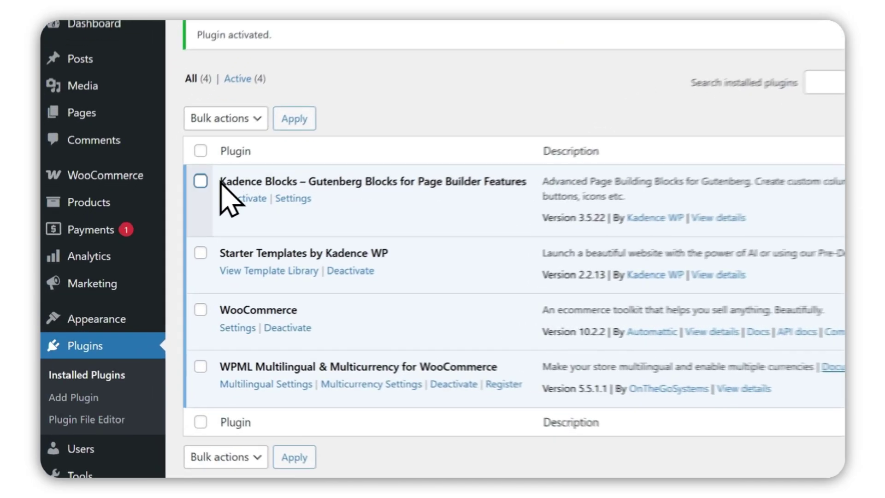
mouse_move(111, 201)
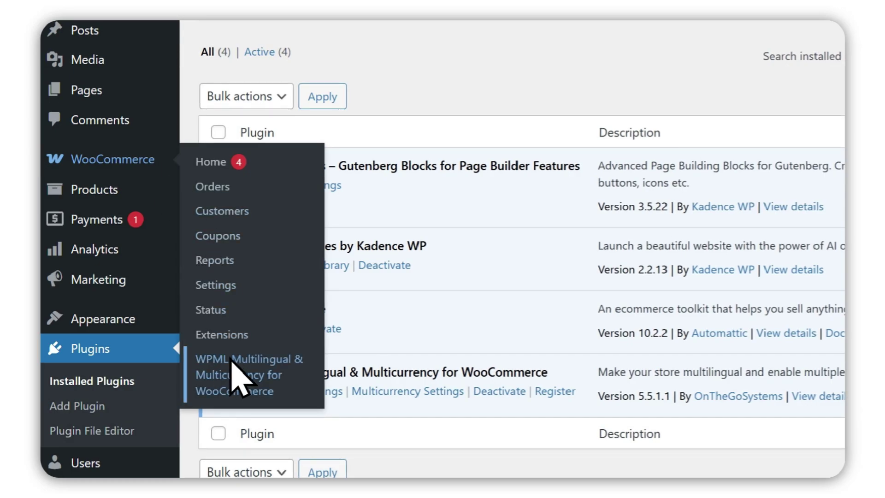
- Tick 'Enable the multicurrency mode' on the Multicurrency tab and scroll to the US dollar currency table
click(233, 376)
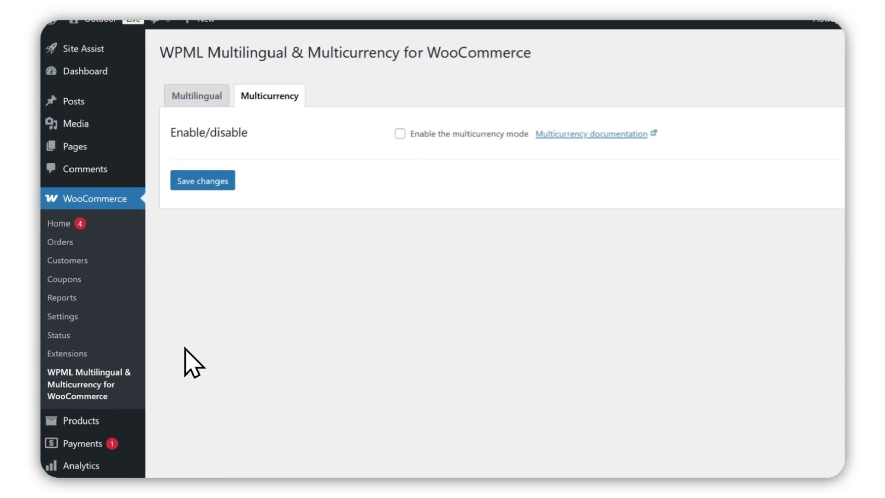
click(387, 140)
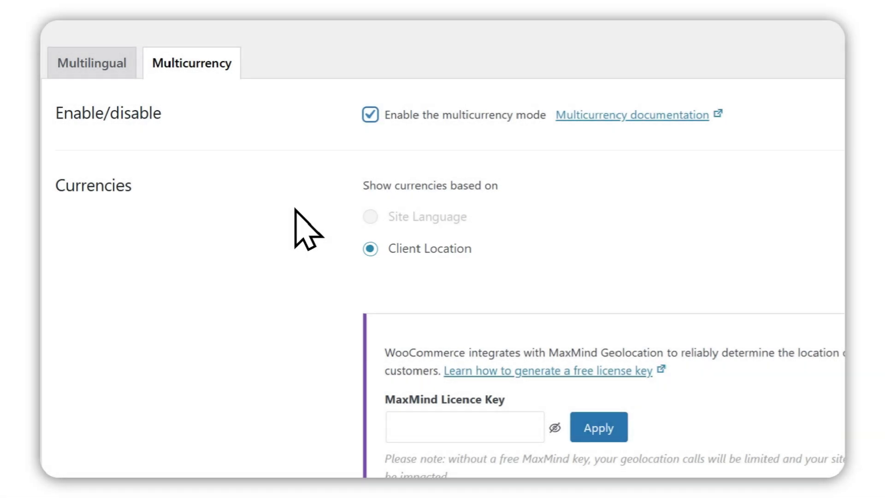
scroll(295, 209, down, 3)
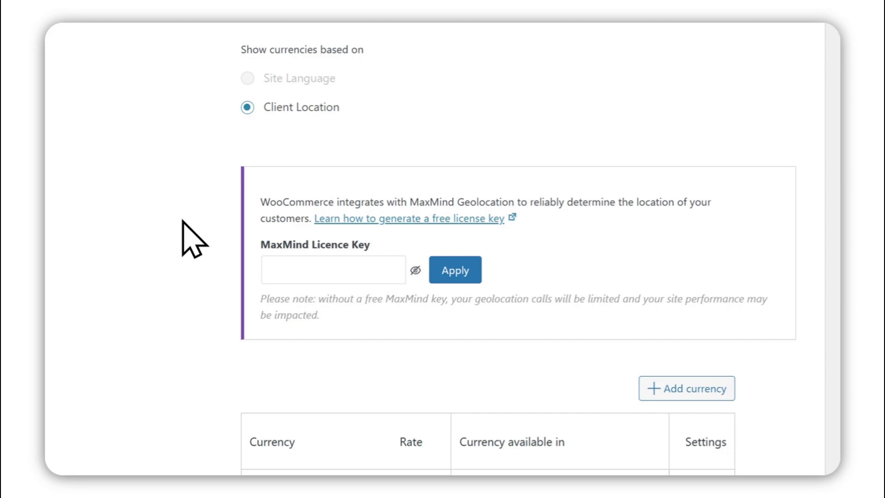
scroll(341, 231, down, 2)
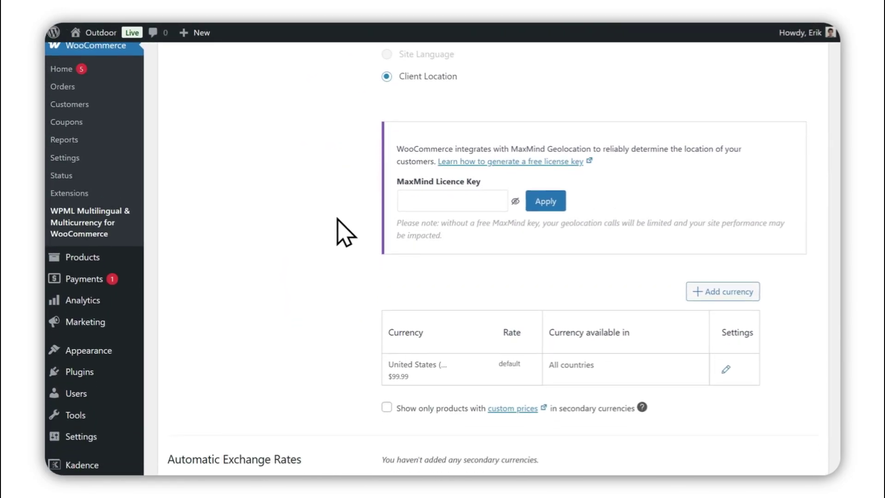
scroll(343, 231, down, 3)
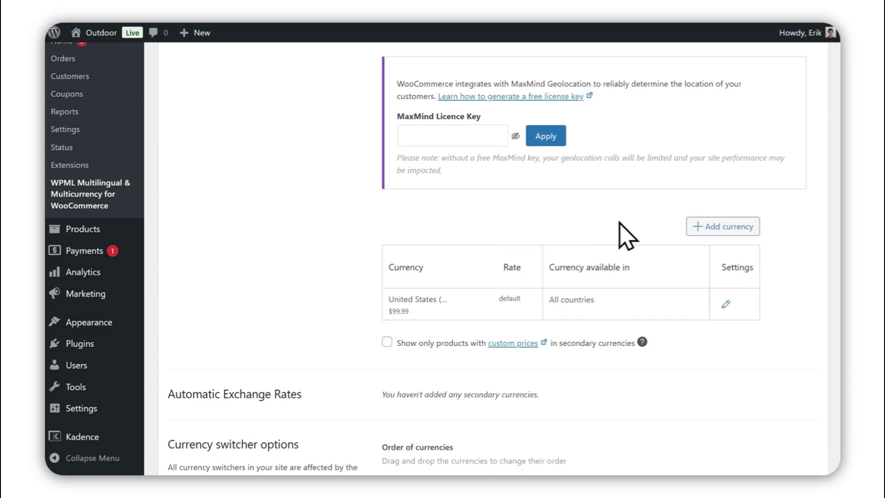
- Add Euro as a new currency with an exchange rate of 0.85 per USD
click(709, 227)
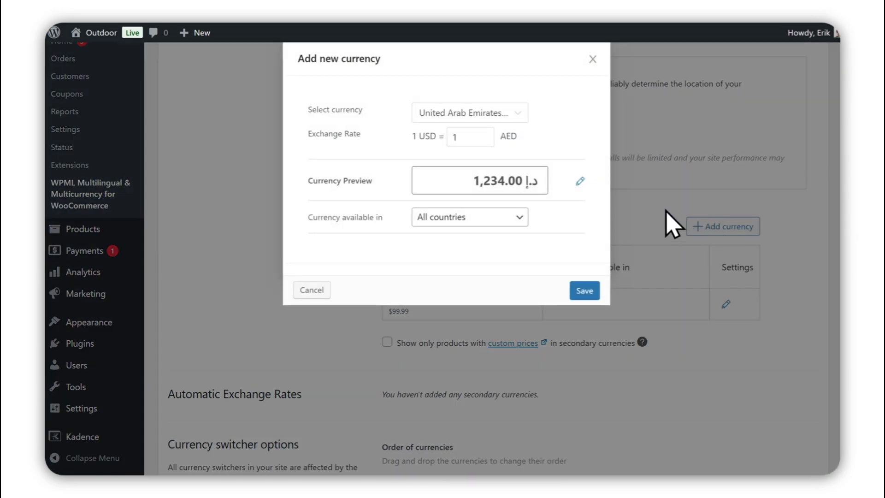
click(521, 115)
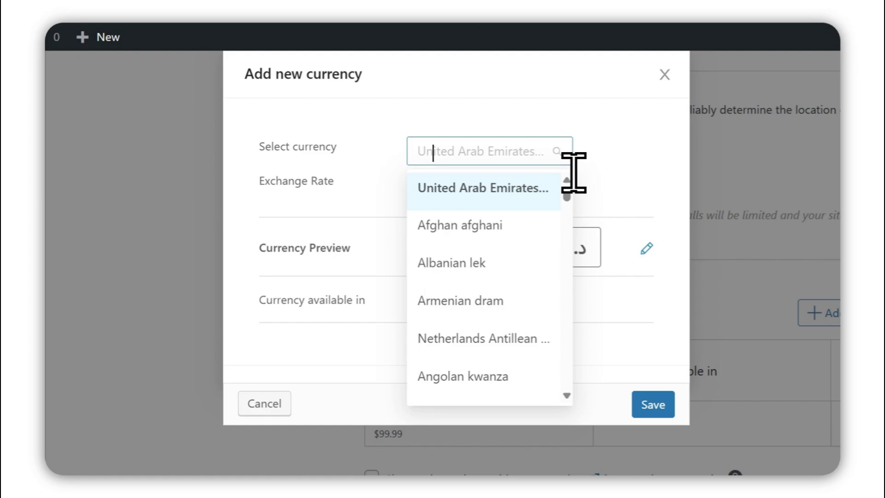
text(eur)
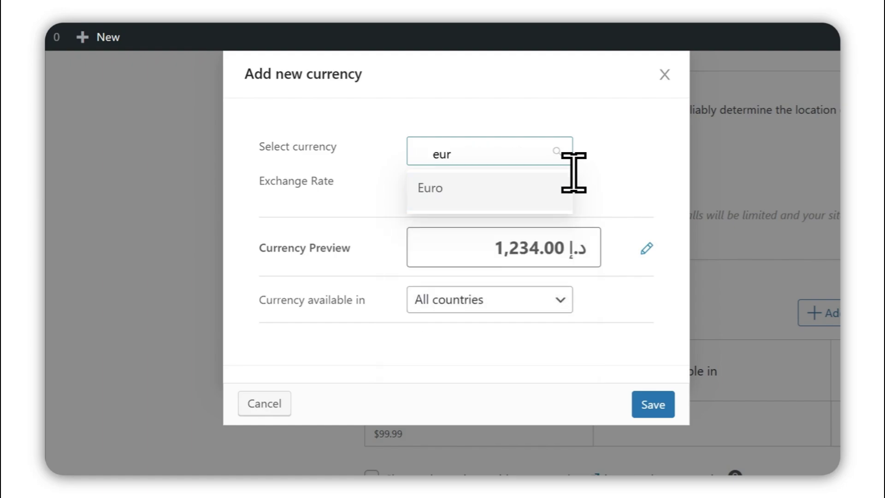
click(427, 188)
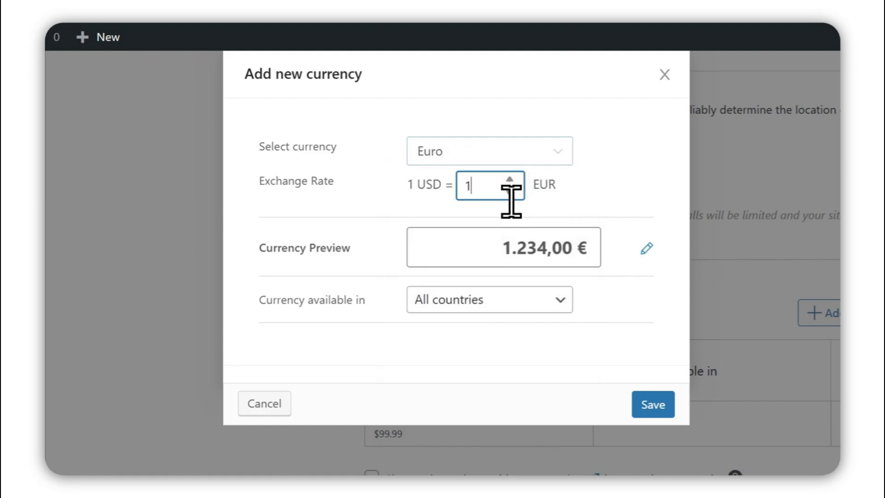
key(BackSpace)
text(0.85)
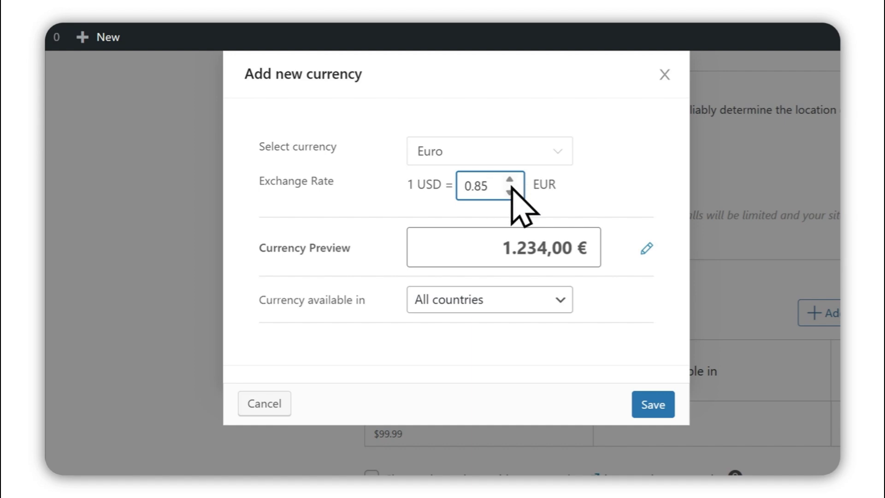
click(627, 191)
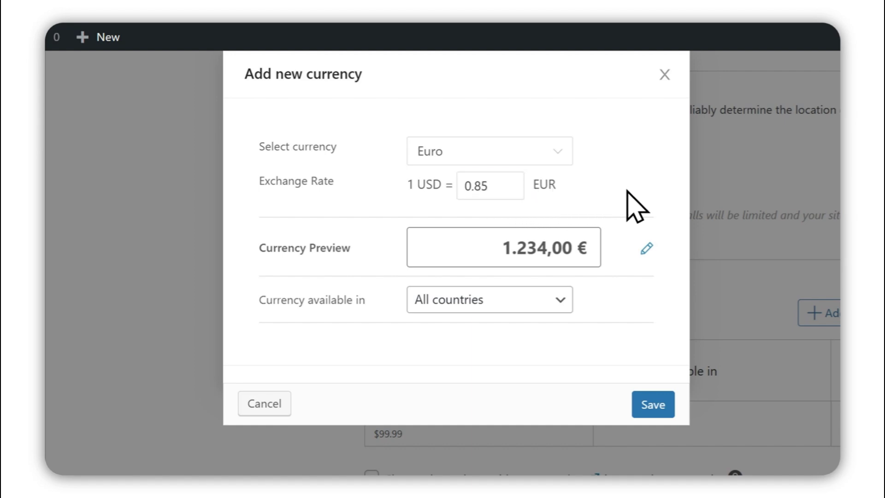
- Set the Euro symbol position to 'Left with space' and save the currency
click(642, 246)
click(553, 286)
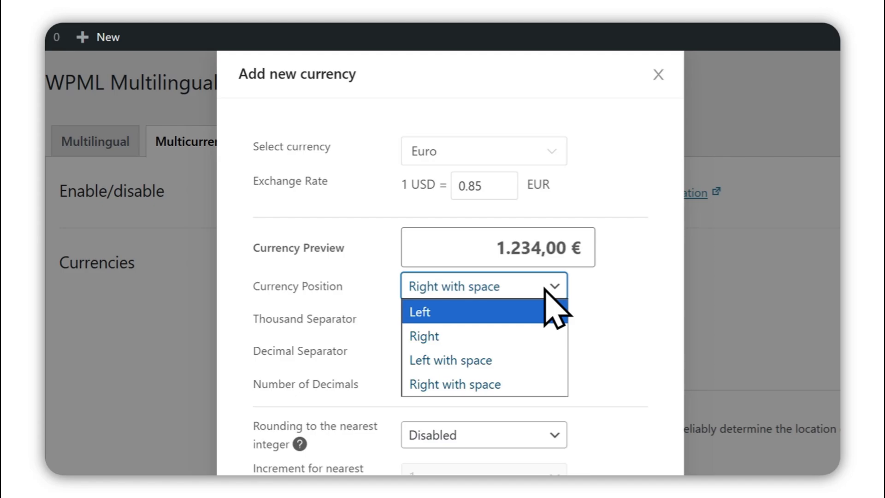
click(495, 358)
click(598, 344)
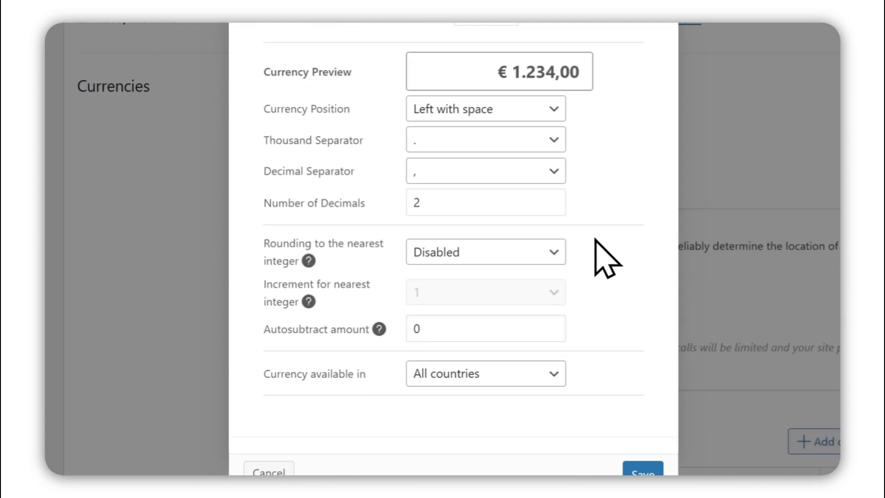
scroll(607, 258, down, 1)
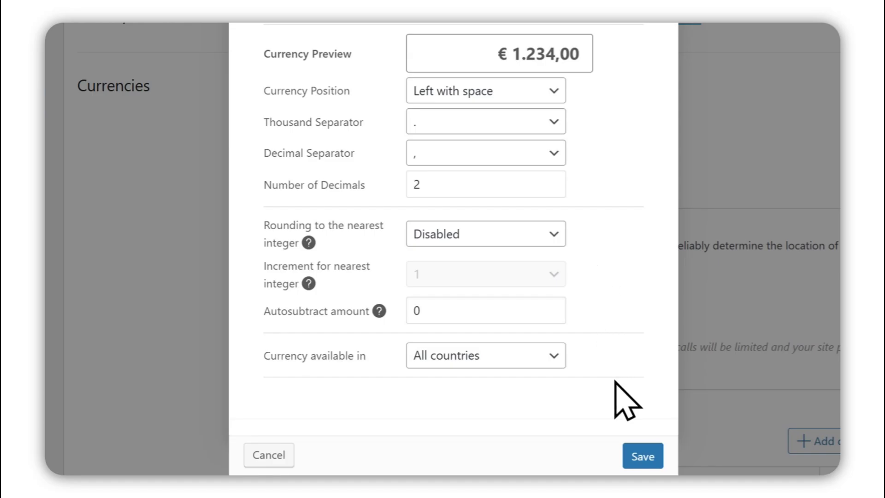
click(642, 456)
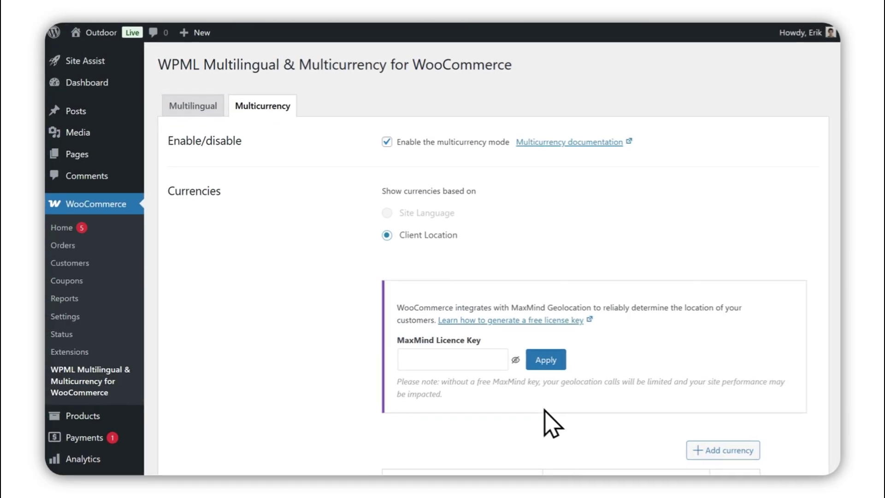
- Tick 'Enable automatic exchange rates' and review the currencylayer source, 0% lifting charge and update frequency
scroll(518, 350, down, 5)
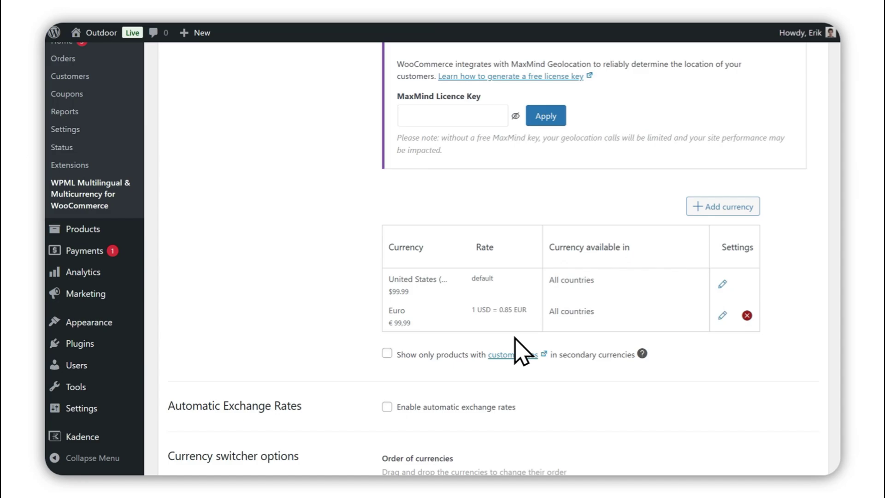
scroll(515, 338, down, 3)
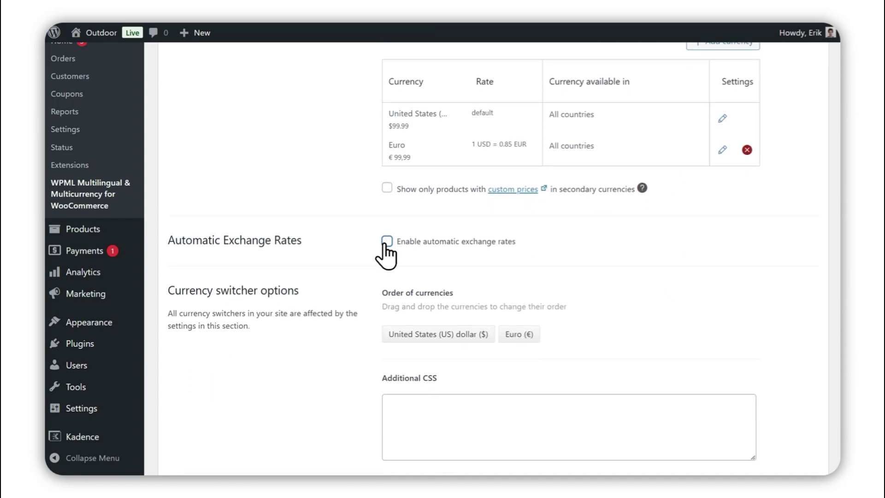
click(387, 242)
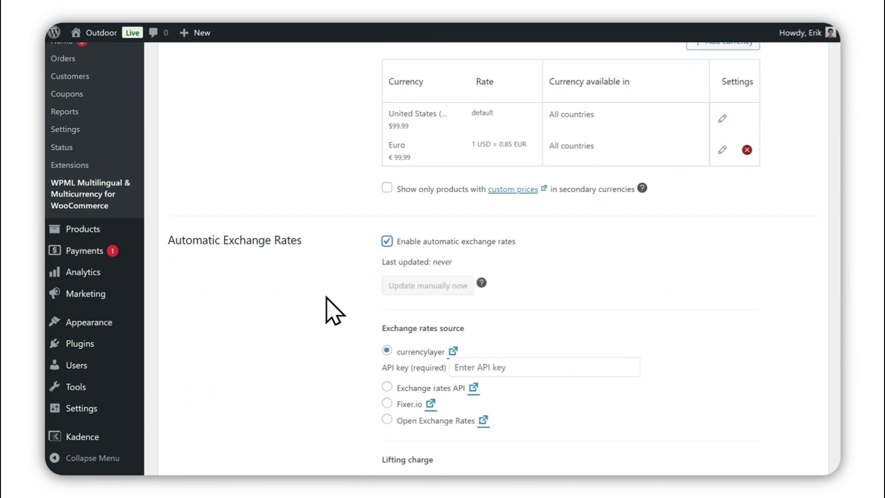
scroll(326, 296, down, 1)
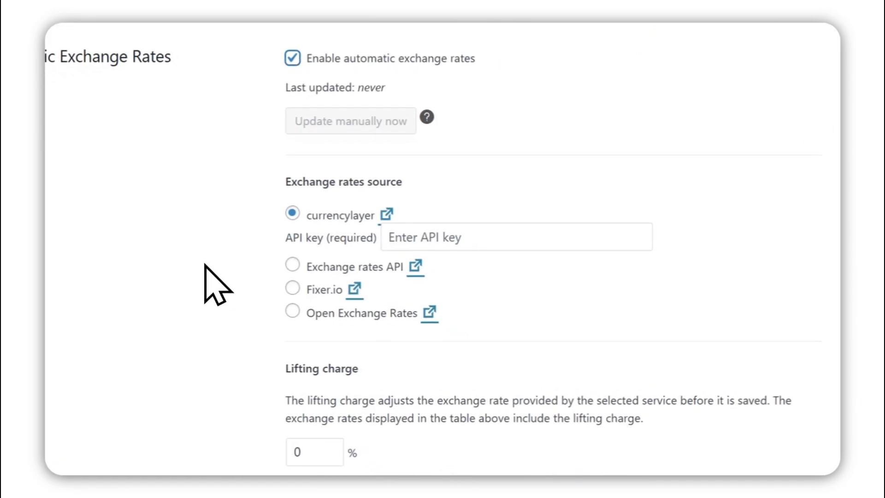
scroll(205, 266, down, 5)
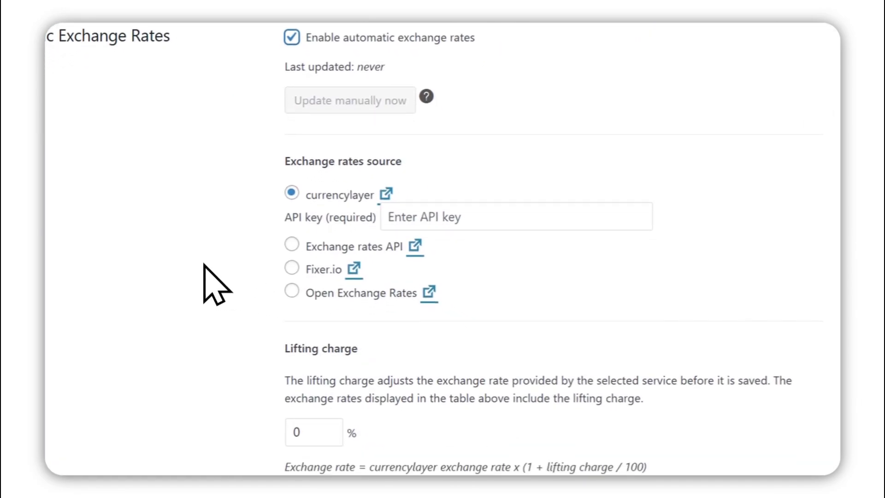
scroll(204, 266, down, 2)
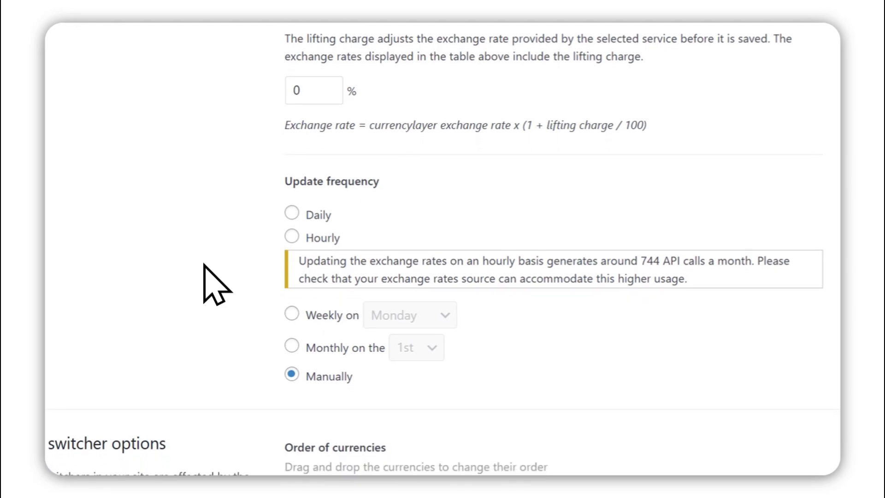
- Change the product page currency switcher template to %code% (%symbol%) so it previews as USD ($)
scroll(204, 266, down, 6)
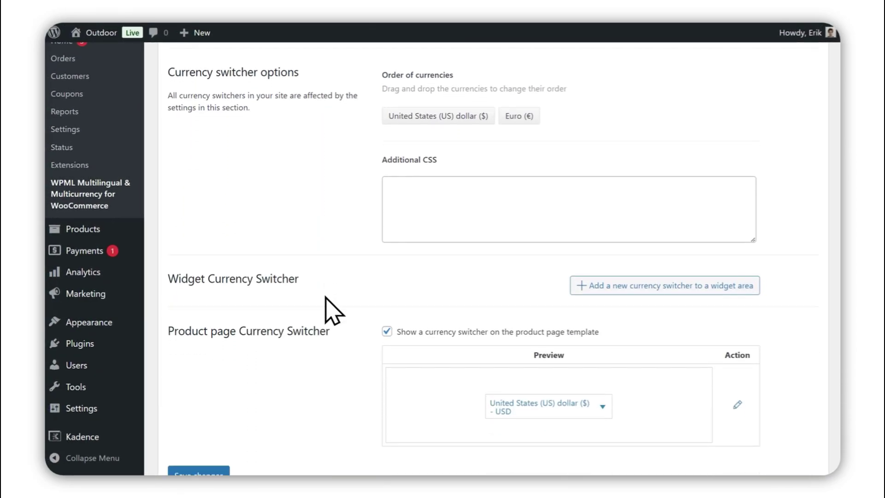
scroll(326, 297, down, 2)
click(737, 325)
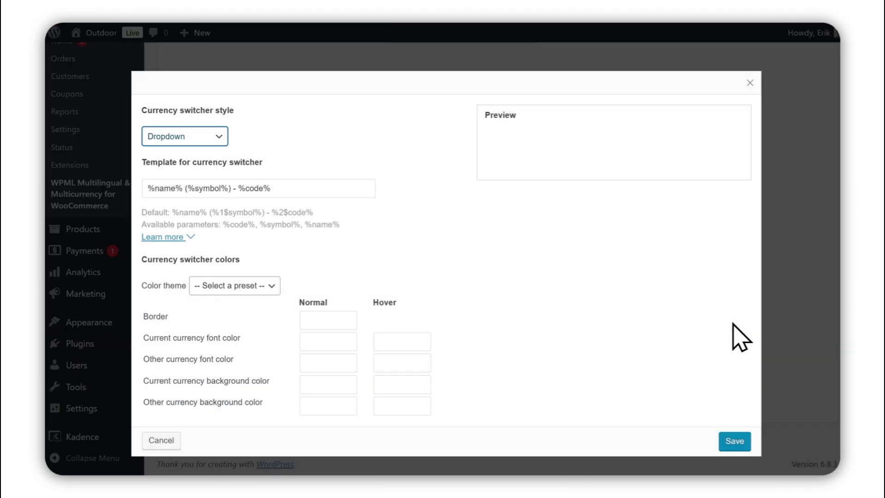
click(304, 190)
key(ctrl+shift+Left)
key(BackSpace)
key(BackSpace)
key(BackSpace)
key(BackSpace)
key(BackSpace)
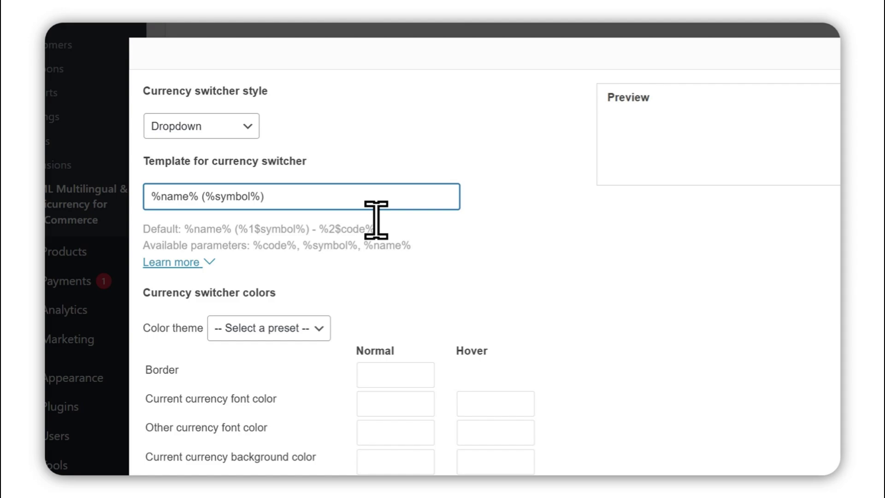
key(ctrl+shift+Left)
text(%code%)
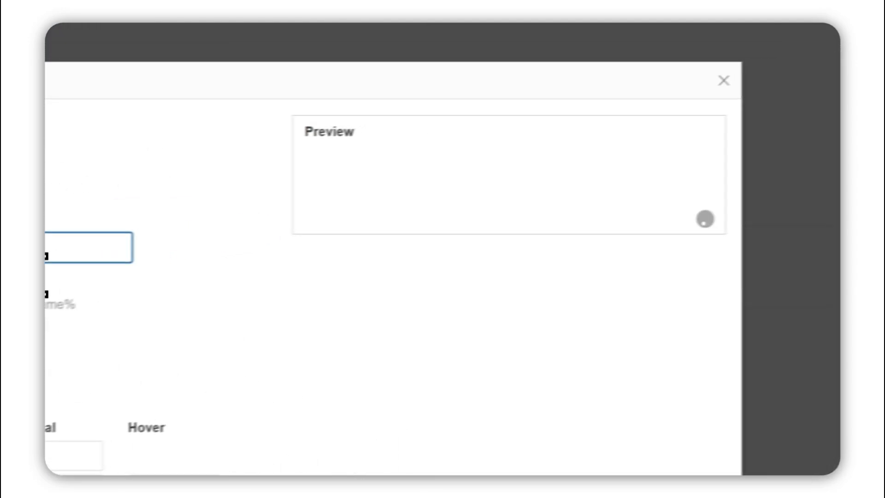
click(393, 258)
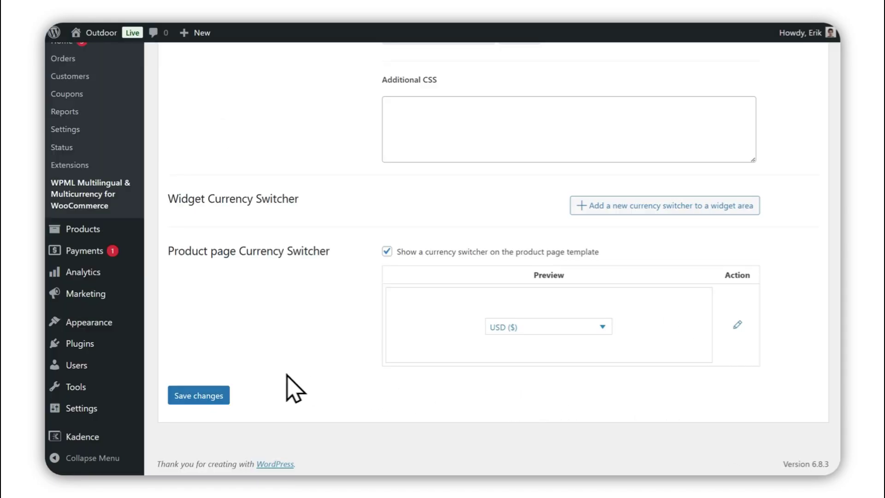
- Save the multicurrency settings and check that the Grey Backpack dropdown offers USD ($) and EUR (€)
click(210, 395)
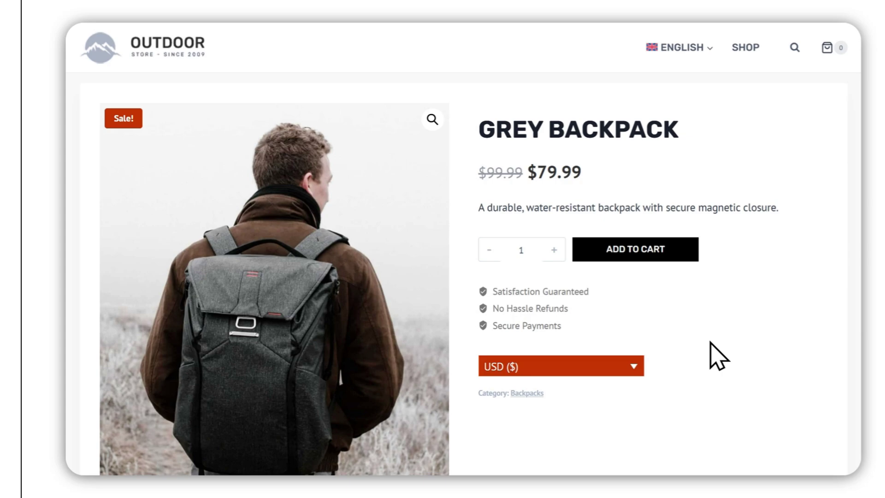
click(620, 366)
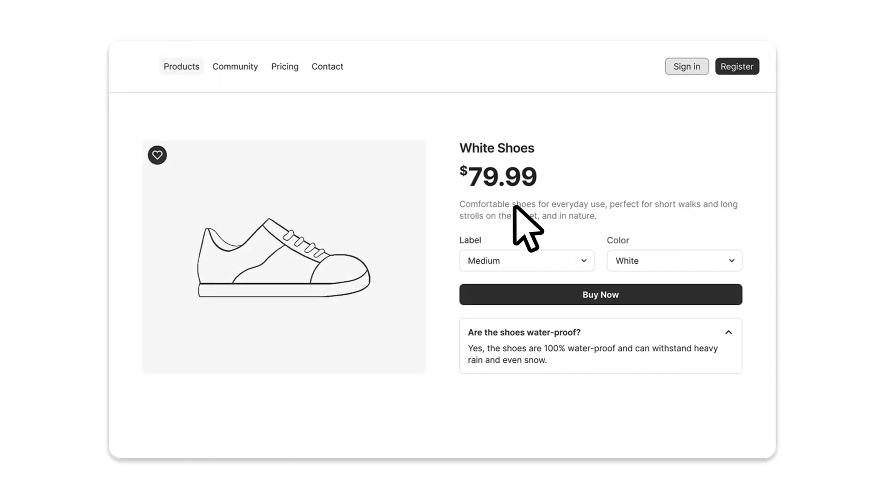
- Switch the Outdoor store to 日本語 and open the ショップ product grid
click(661, 262)
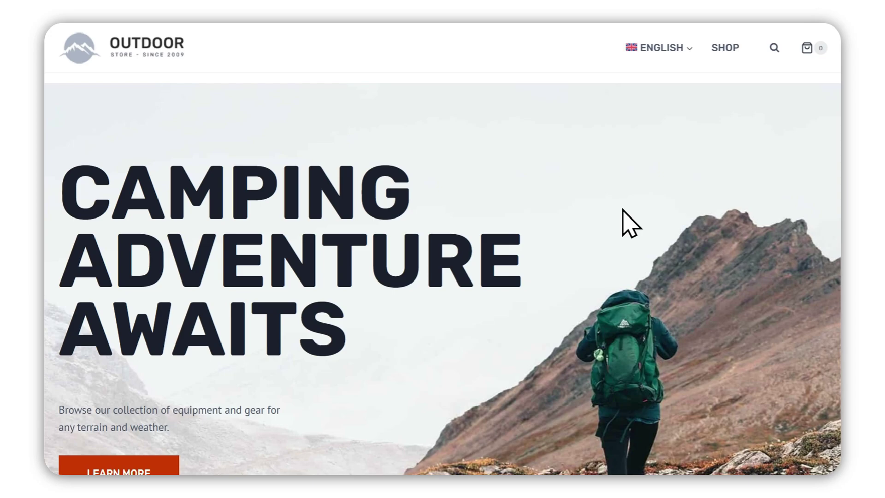
mouse_move(657, 50)
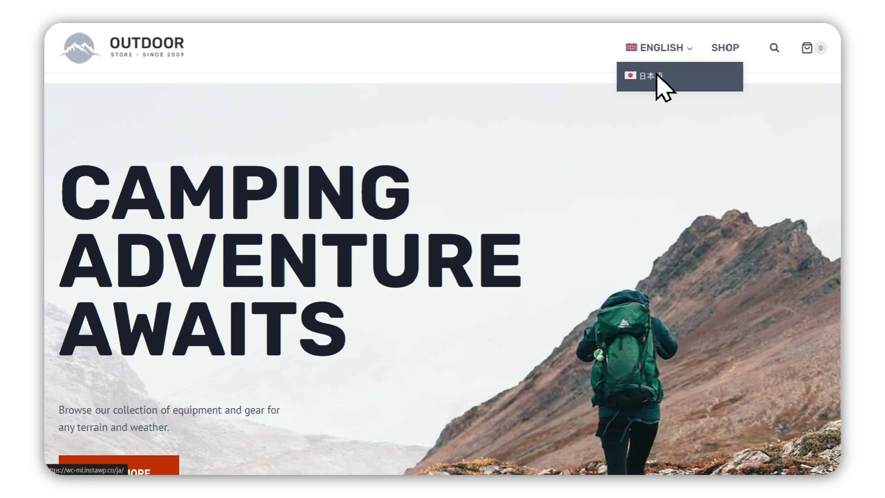
click(663, 85)
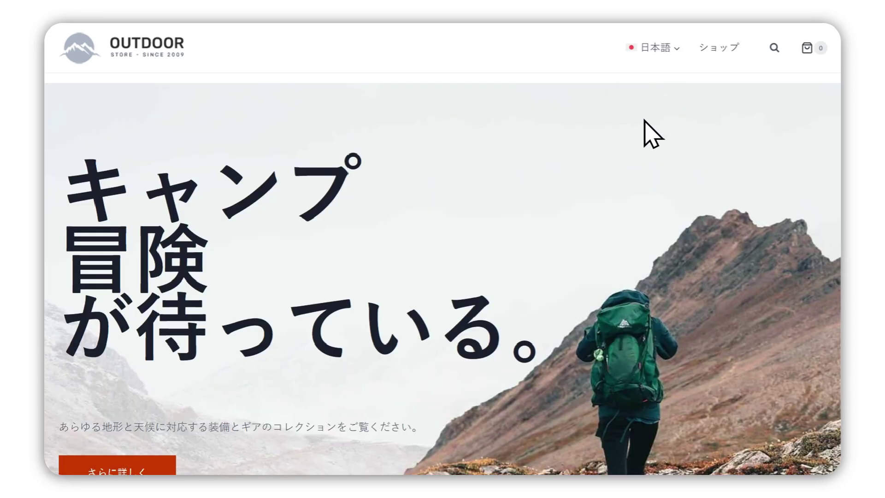
click(708, 64)
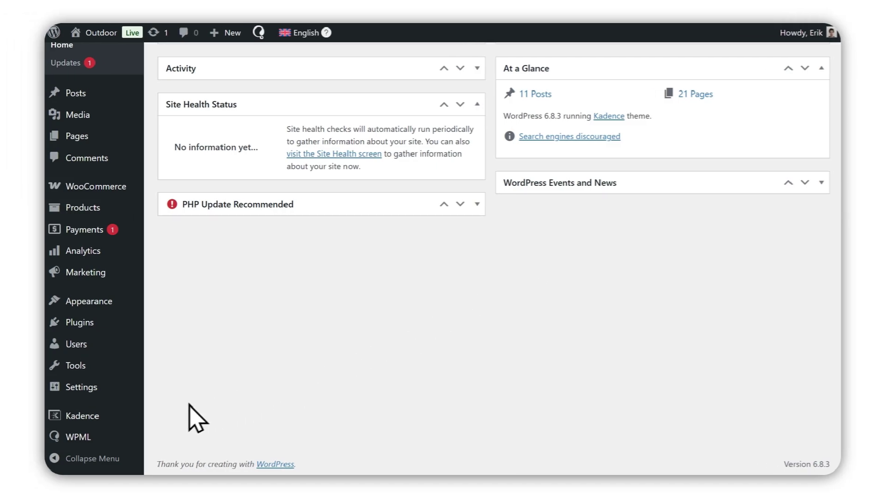
- In the WPML Translation Dashboard, expand Products and select Grey Backpack
mouse_move(80, 436)
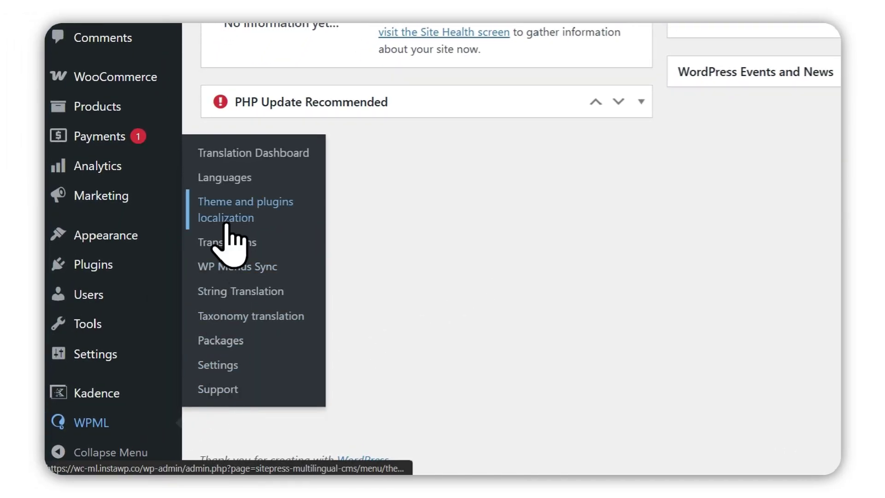
click(242, 153)
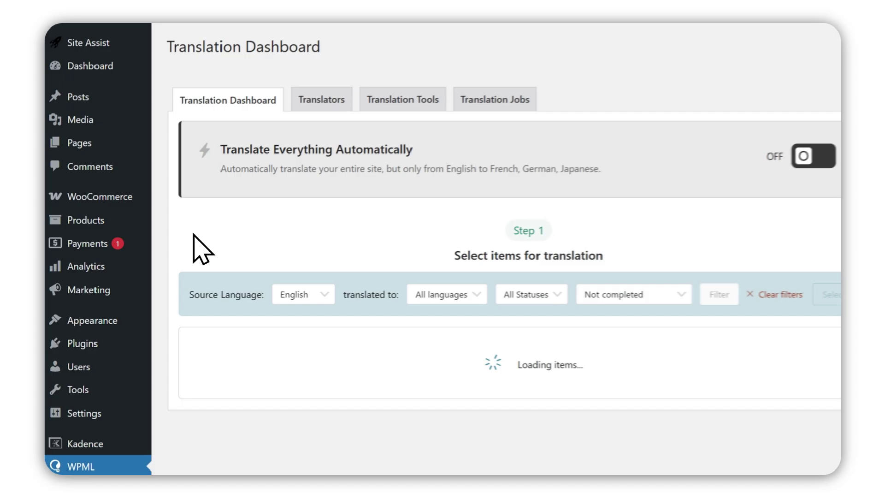
scroll(189, 244, down, 4)
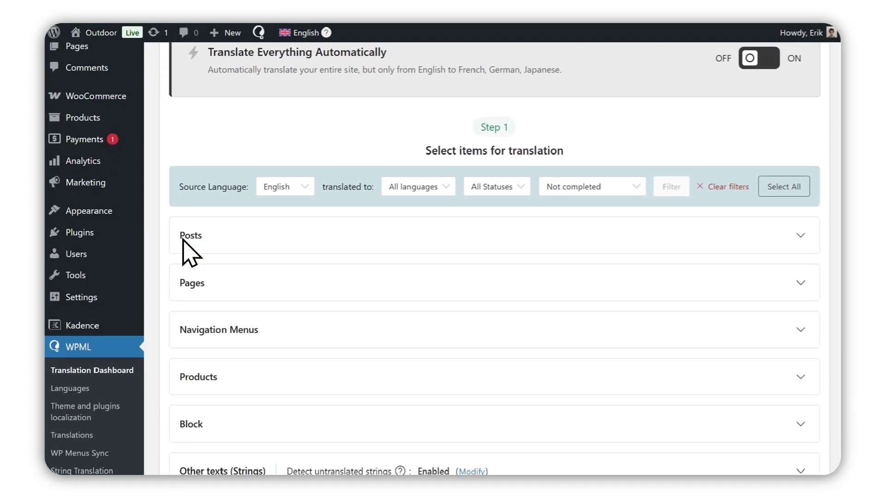
scroll(189, 249, down, 3)
click(198, 258)
scroll(198, 262, down, 2)
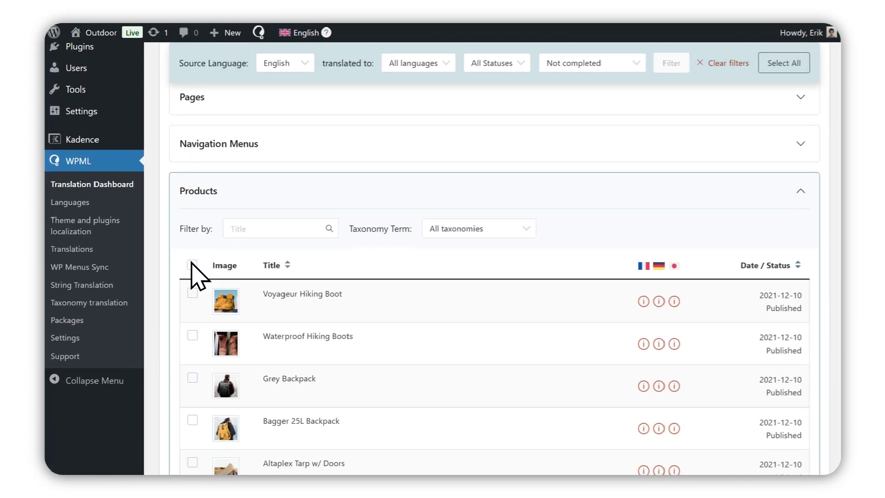
scroll(194, 277, down, 3)
click(192, 280)
- Set German and Japanese to translate automatically, publish without review, and send for translation
scroll(193, 290, down, 5)
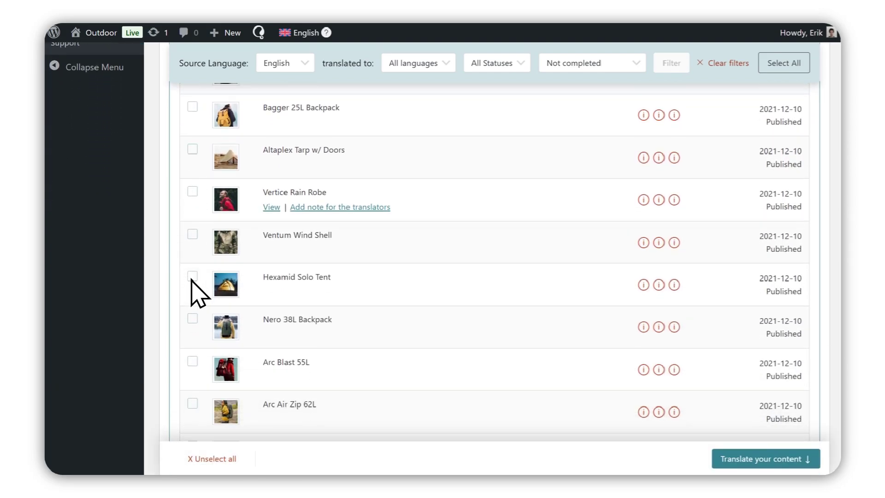
scroll(192, 280, down, 15)
scroll(192, 279, down, 1)
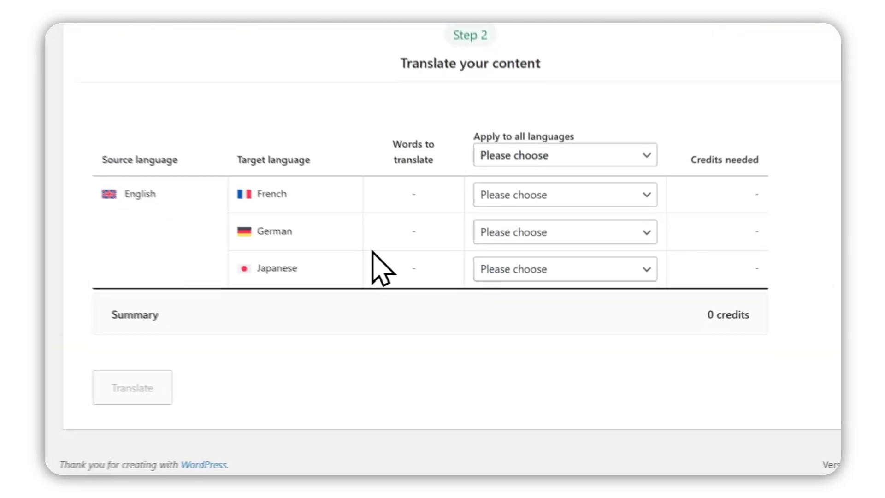
click(507, 303)
click(498, 269)
click(489, 206)
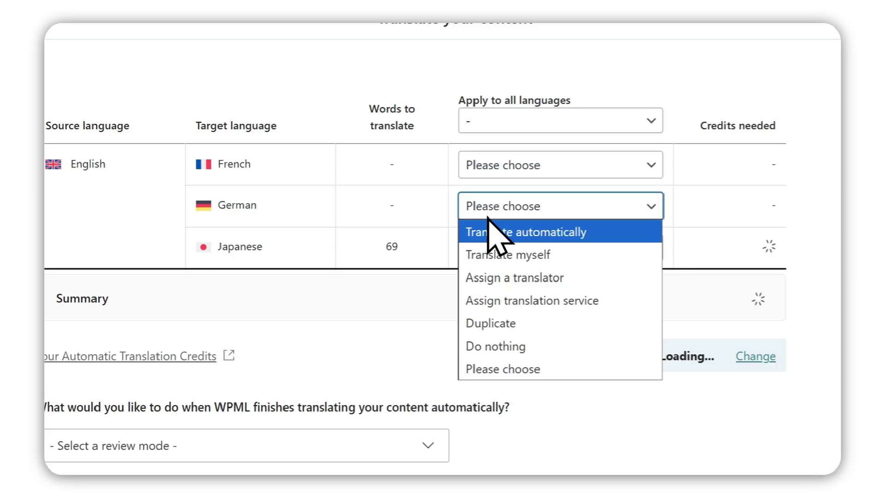
click(482, 228)
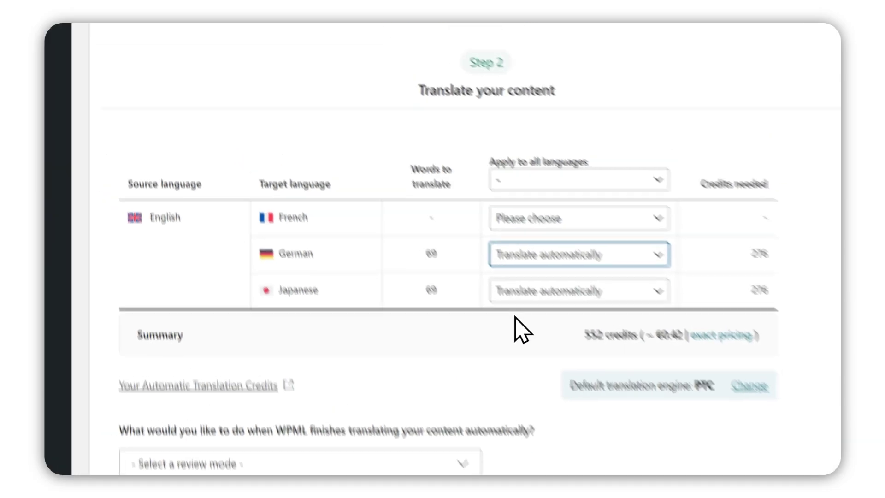
scroll(518, 347, down, 3)
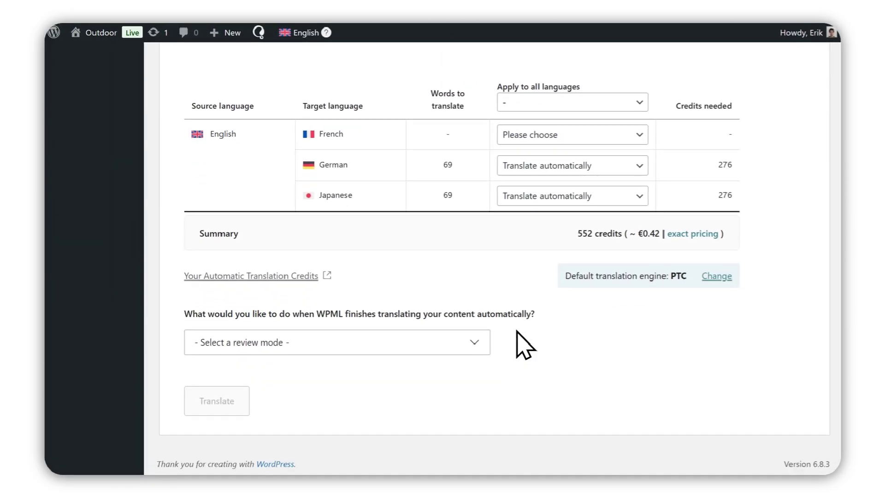
click(471, 343)
click(421, 368)
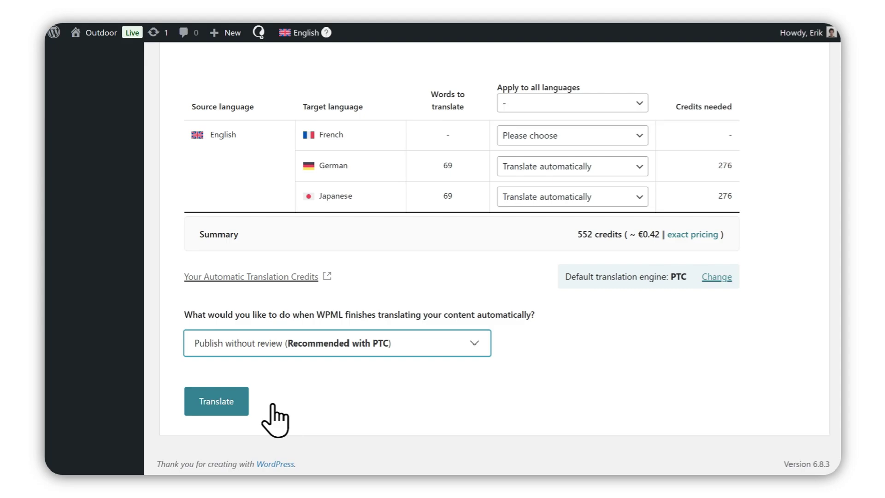
click(216, 400)
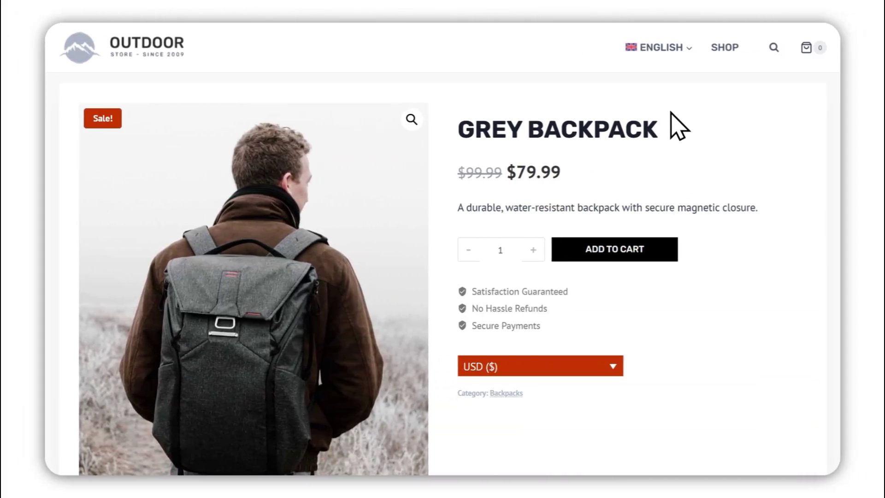
- Switch the Grey Backpack page to 日本語 to see its translated product text
mouse_move(660, 47)
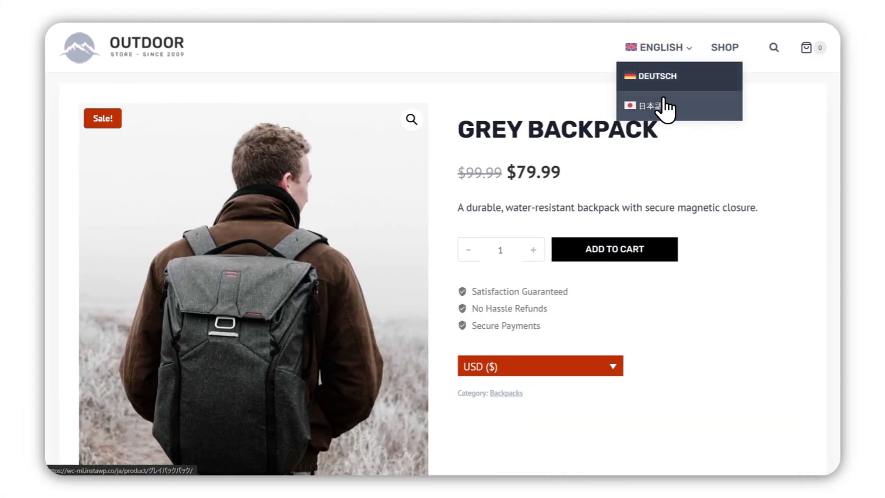
click(651, 106)
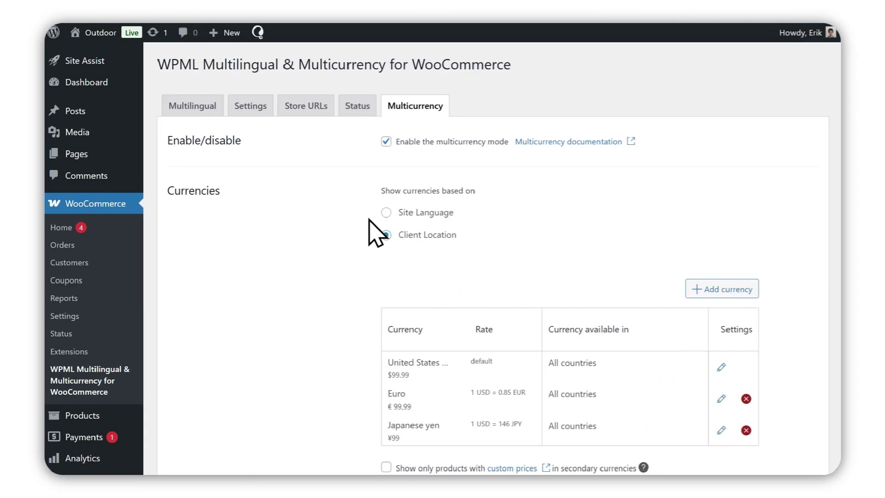
- Base currencies on site language, leaving English with only USD, German EUR and Japanese JPY
click(386, 212)
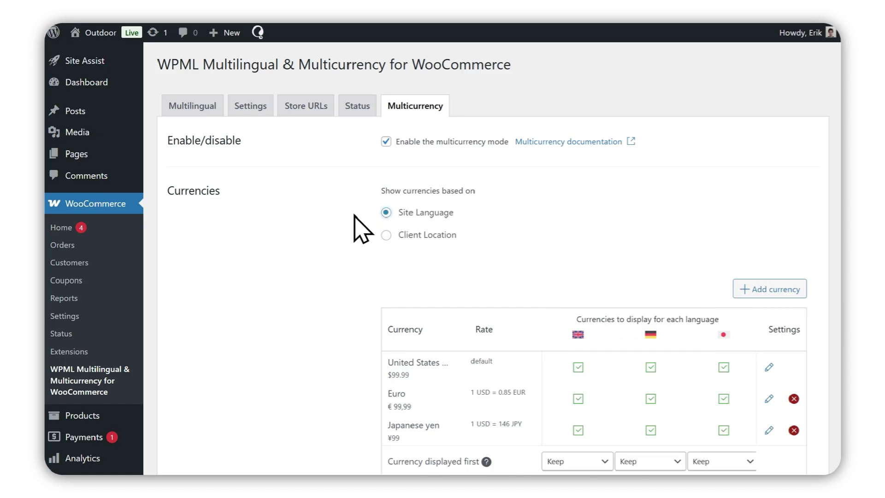
scroll(339, 228, down, 3)
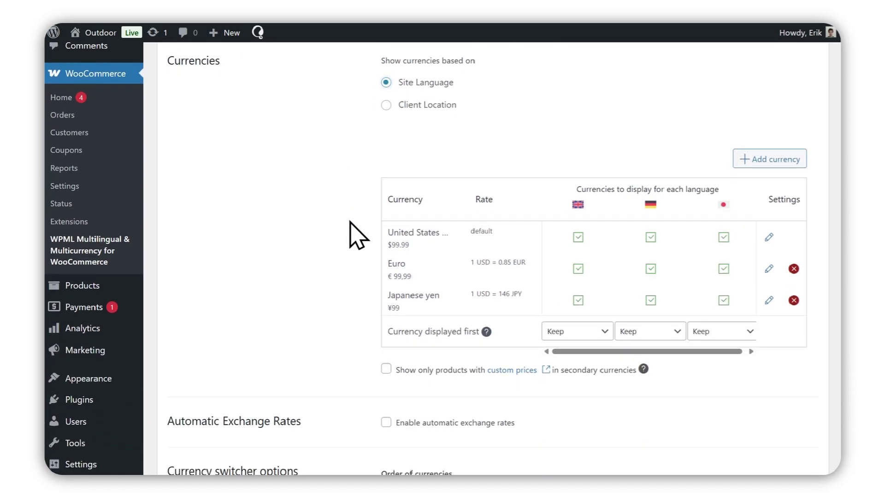
click(651, 237)
click(723, 237)
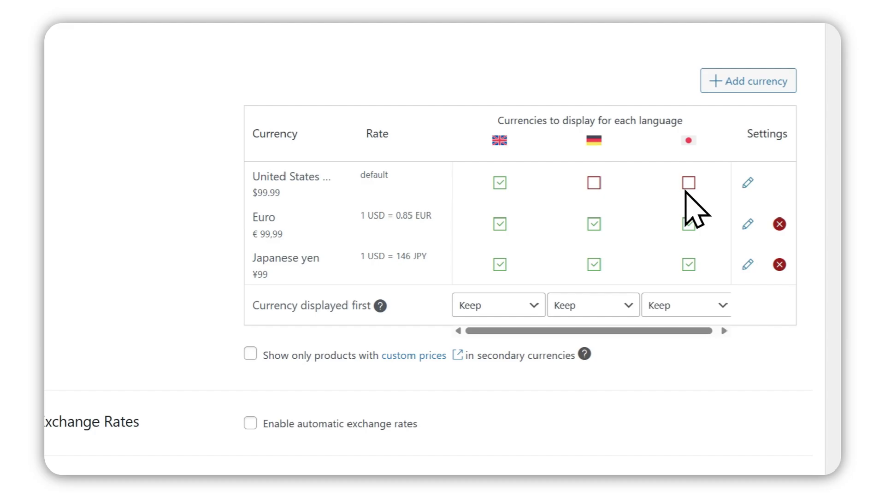
click(688, 224)
click(499, 224)
click(500, 264)
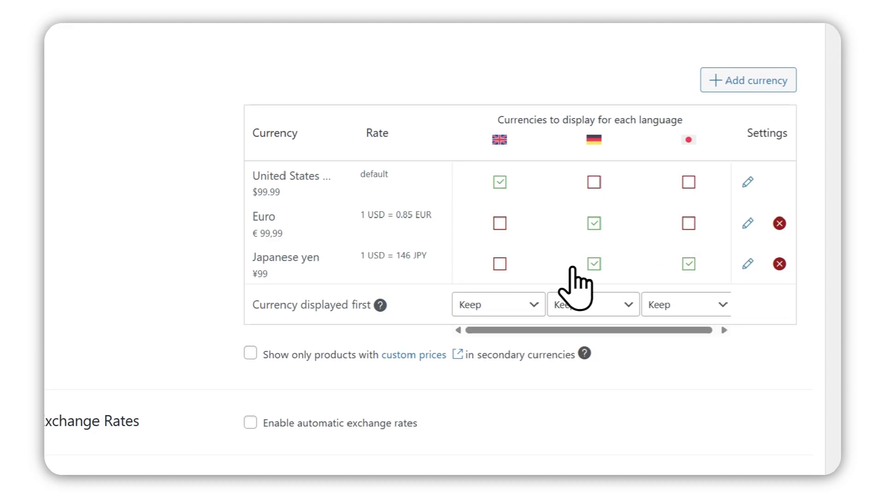
click(595, 264)
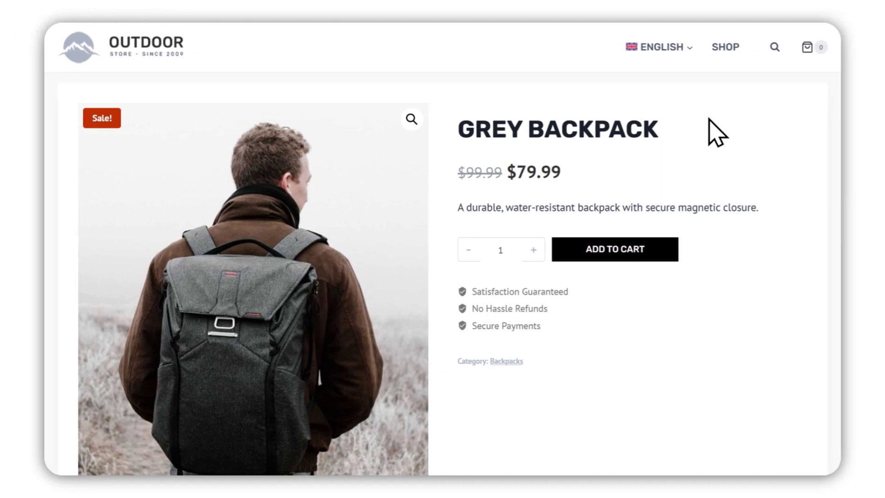
- Switch the Grey Backpack page to Deutsch (€67,99), then to 日本語 (¥11 679)
mouse_move(776, 47)
click(676, 70)
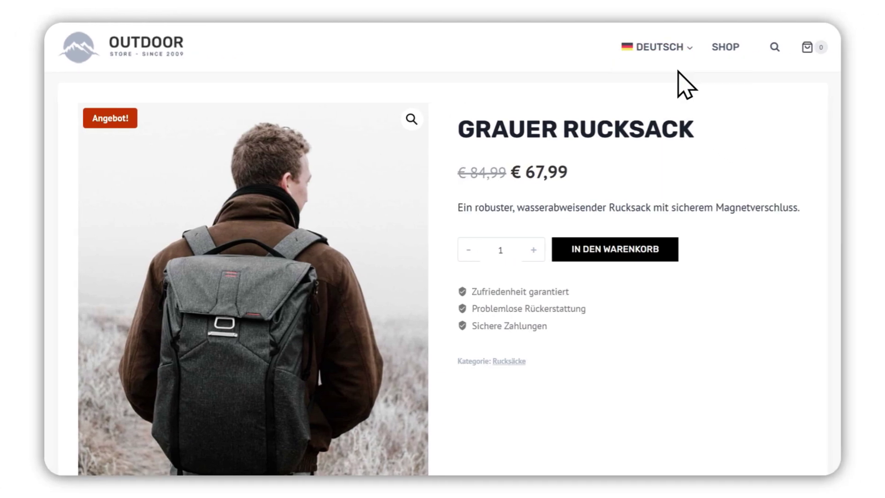
mouse_move(666, 65)
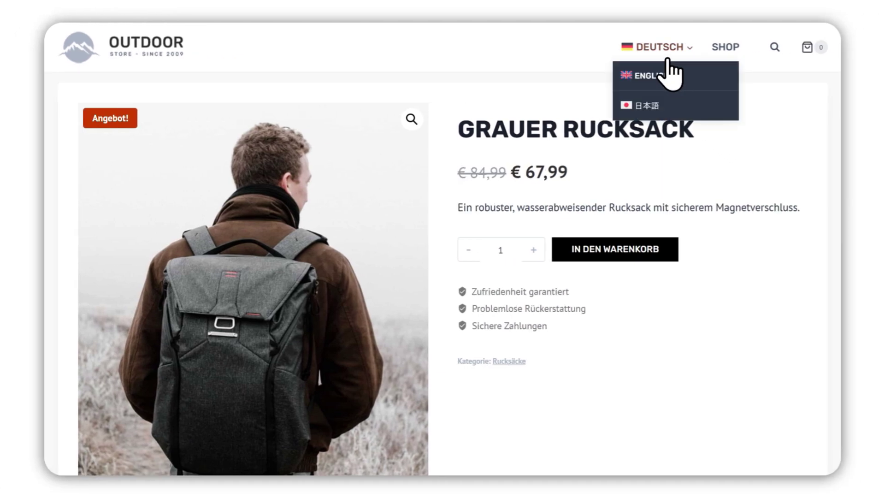
click(671, 102)
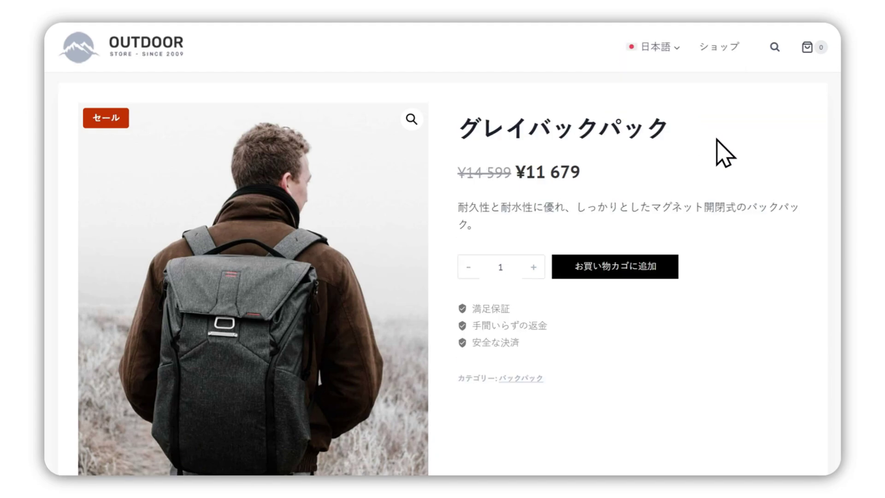